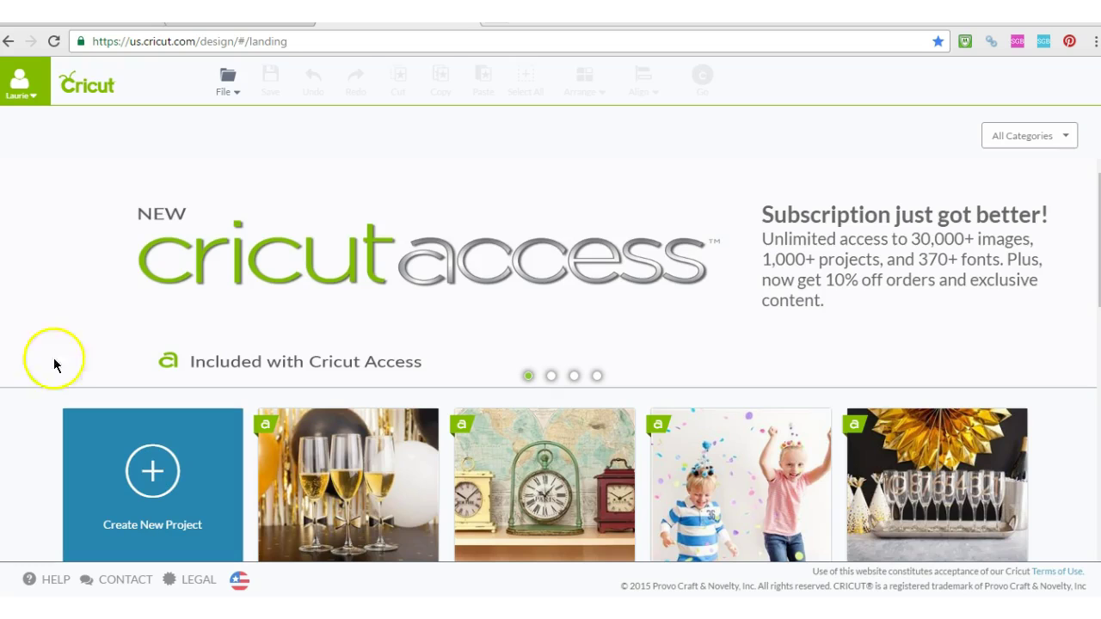
Start a new blank Untitled Project from the Design Space landing page
left_click(208, 473)
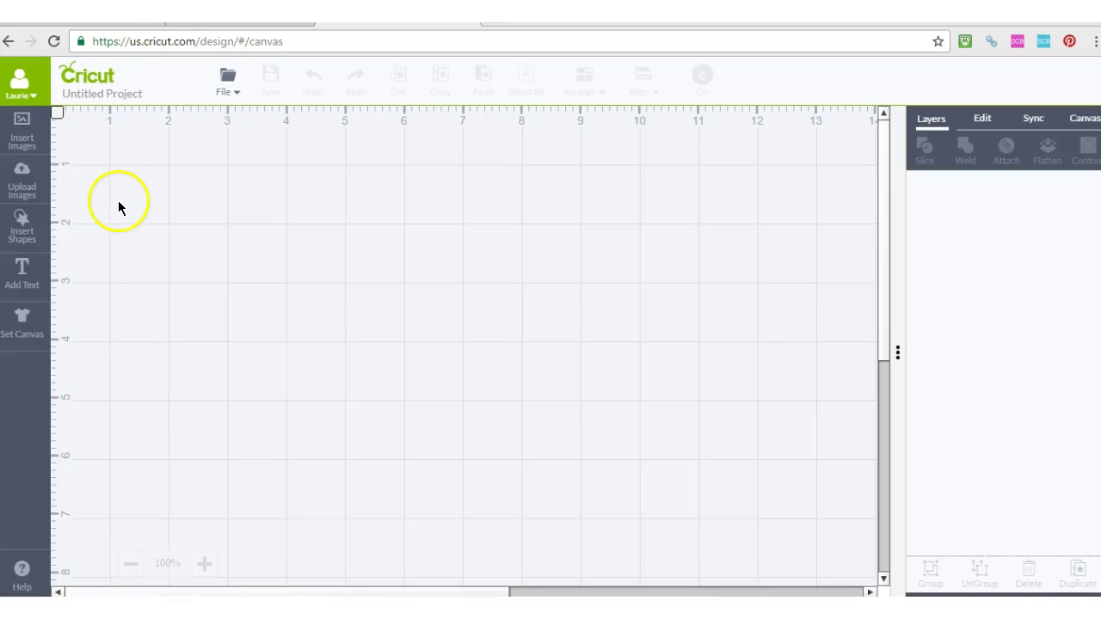
Upload the 'Baby Boy Birth stats' SVG file from the computer
left_click(25, 189)
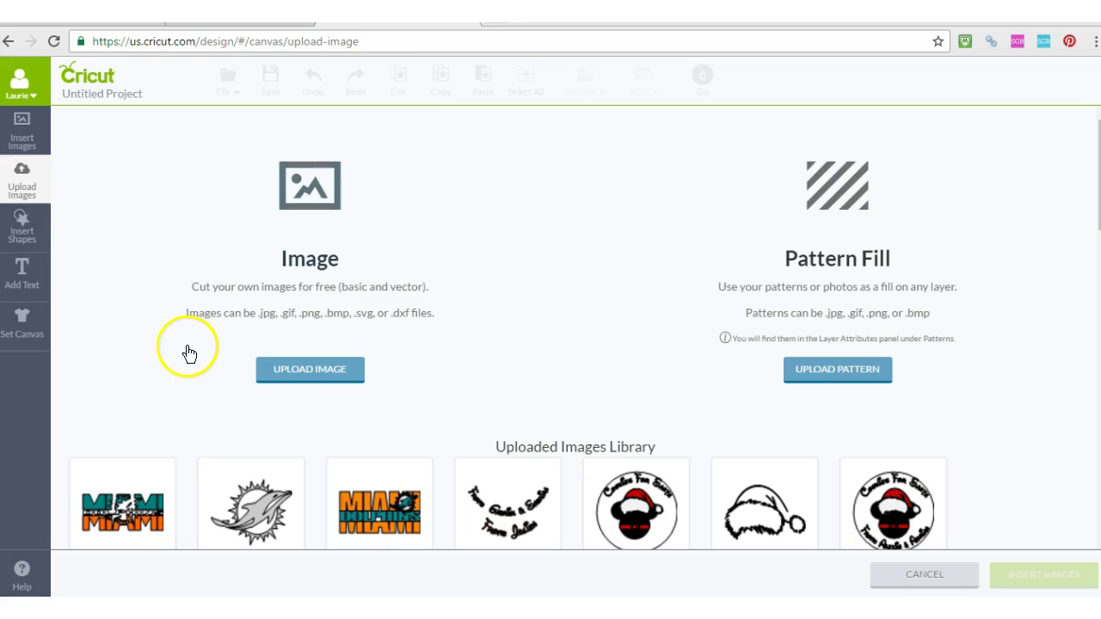
left_click(319, 372)
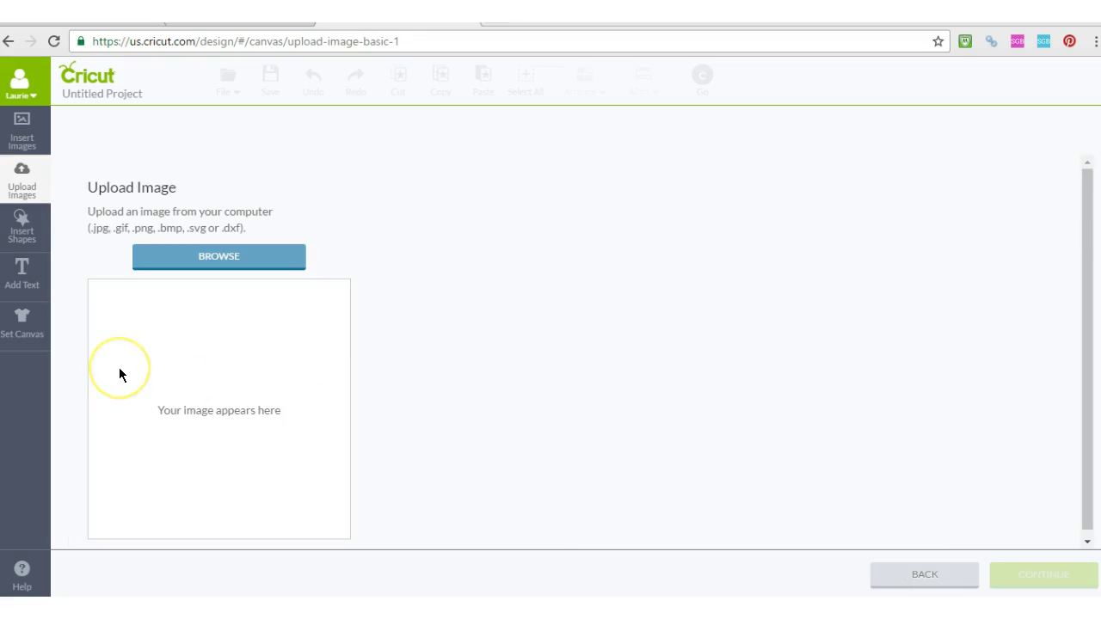
left_click(222, 260)
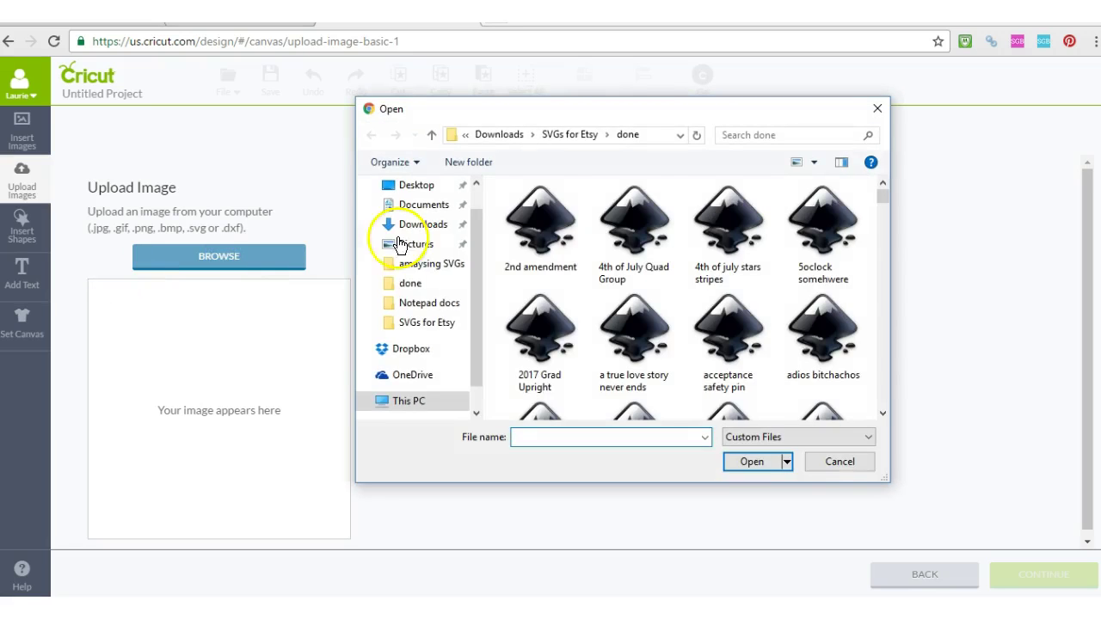
scroll(684, 314, "down", 3)
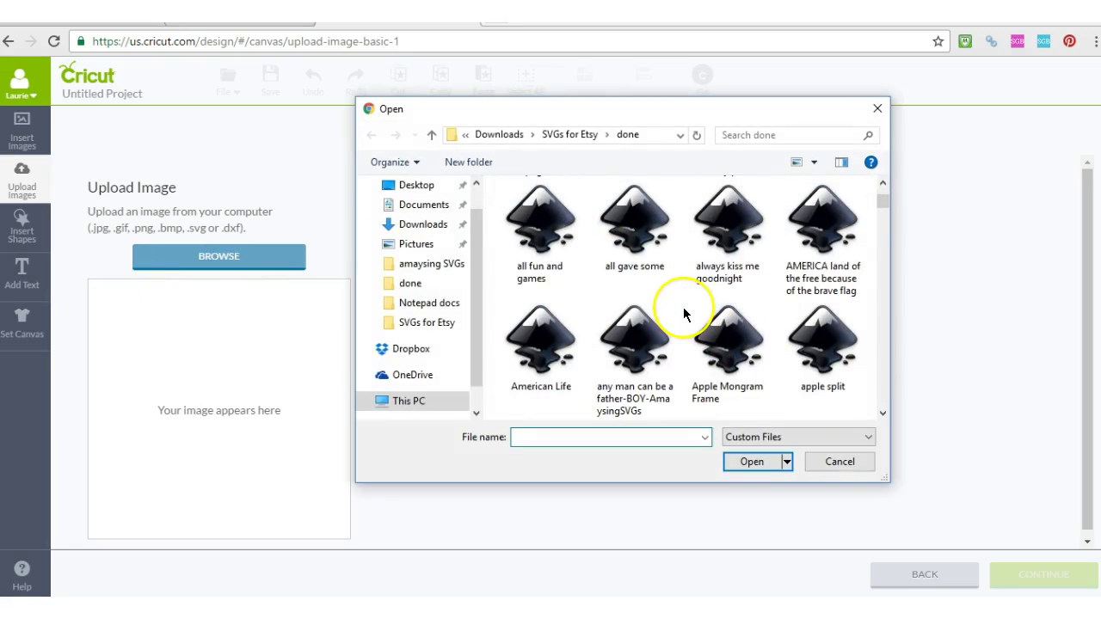
scroll(684, 315, "down", 1)
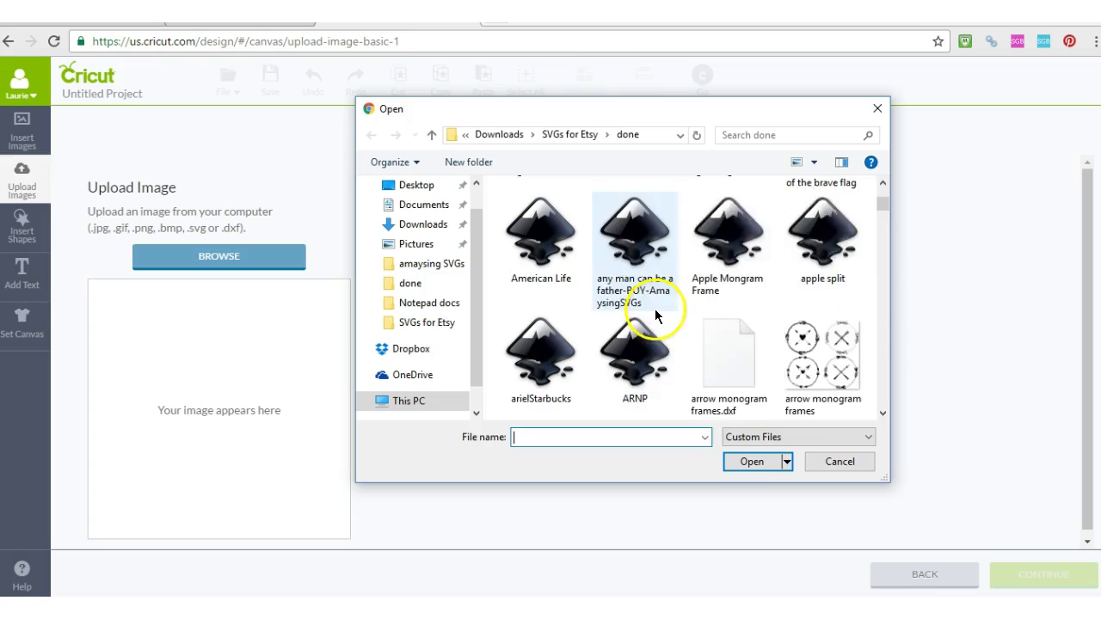
scroll(655, 317, "down", 2)
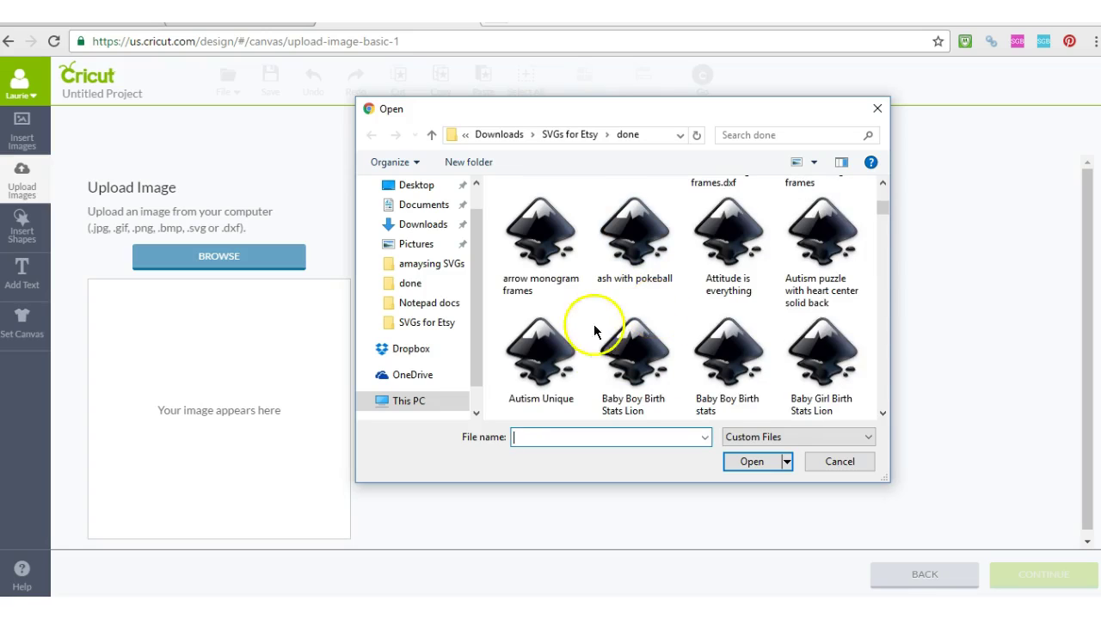
left_click(711, 370)
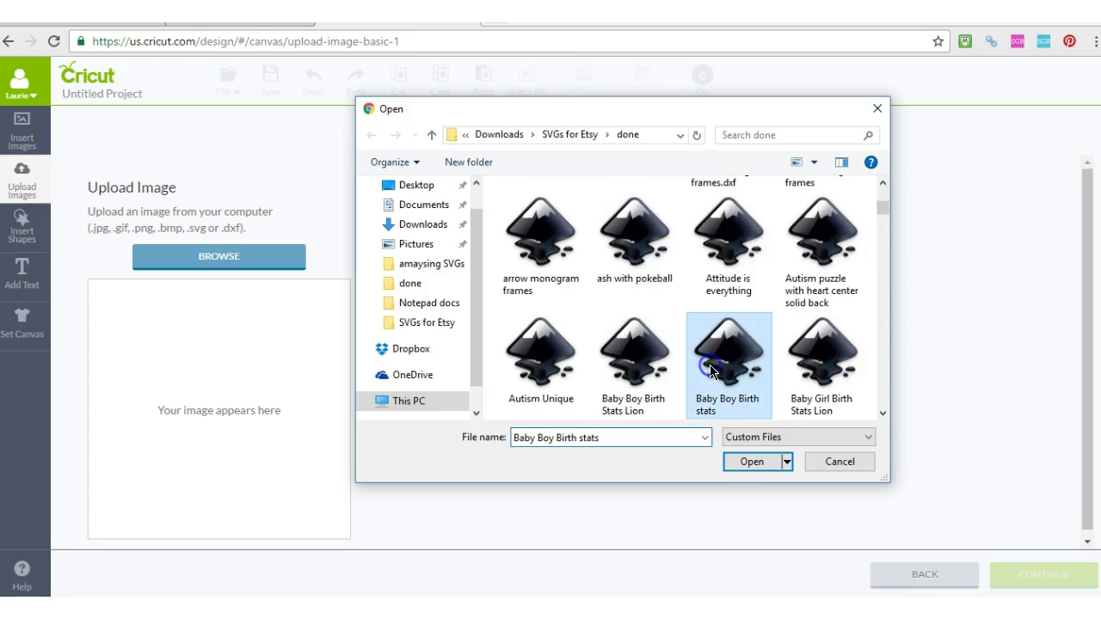
left_click(751, 462)
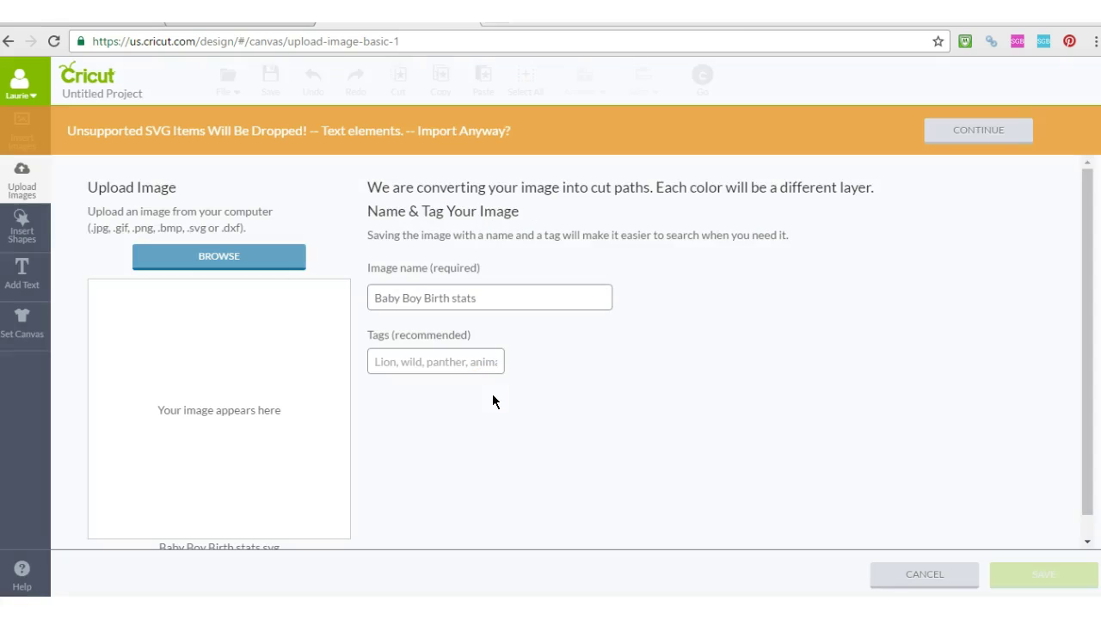
Save the Baby Boy Birth stats upload despite dropped text, then insert it onto the canvas
left_click(987, 140)
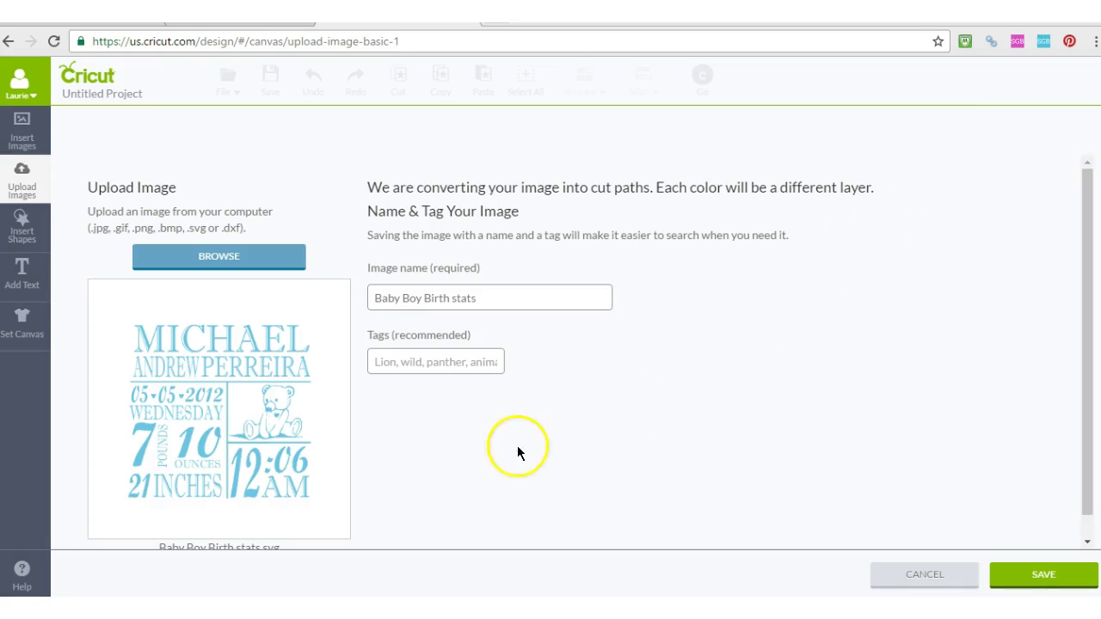
left_click(1043, 573)
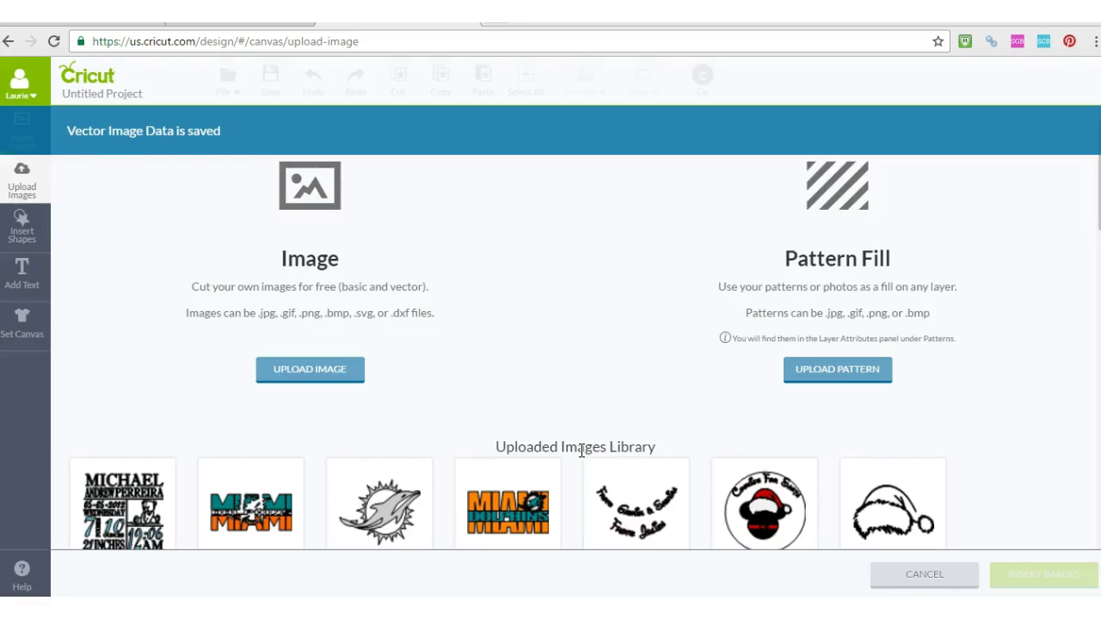
left_click(144, 502)
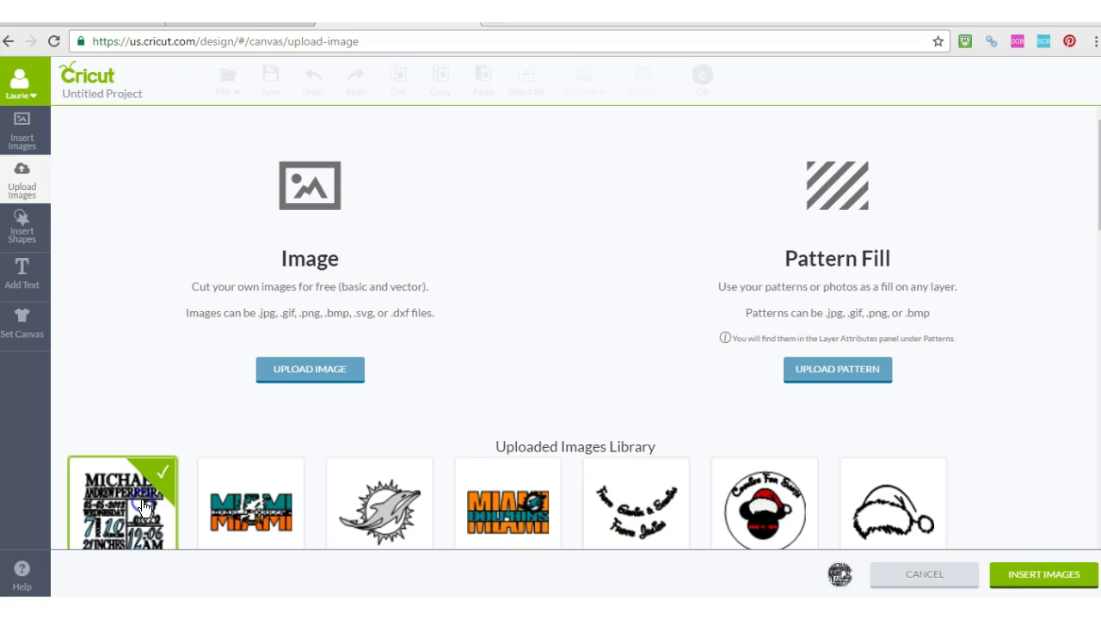
left_click(1038, 575)
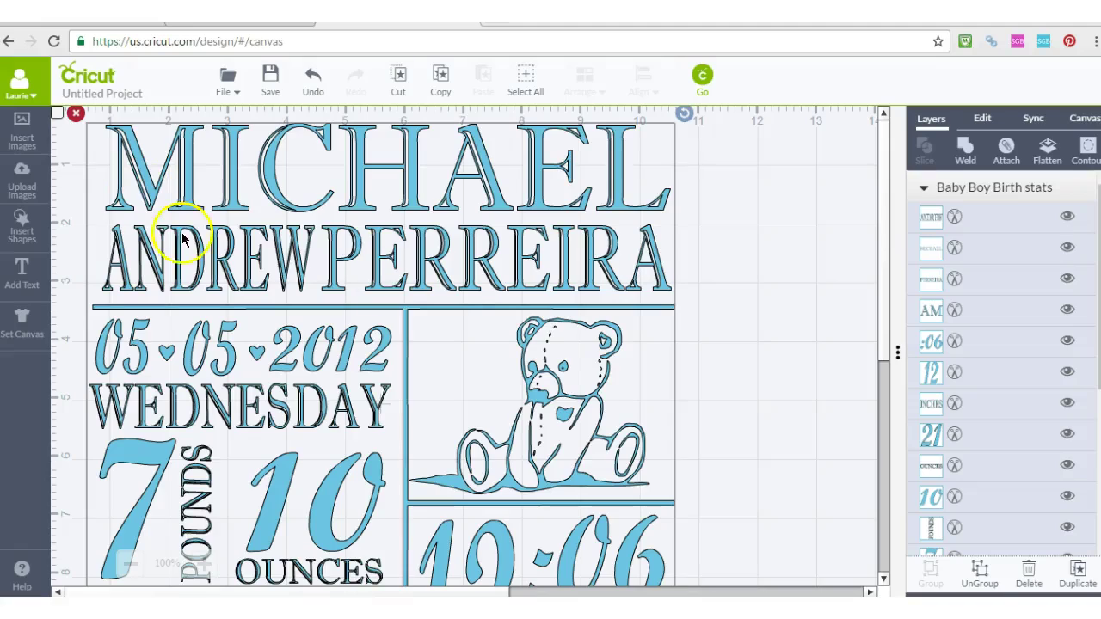
left_click_drag(403, 205, 479, 232)
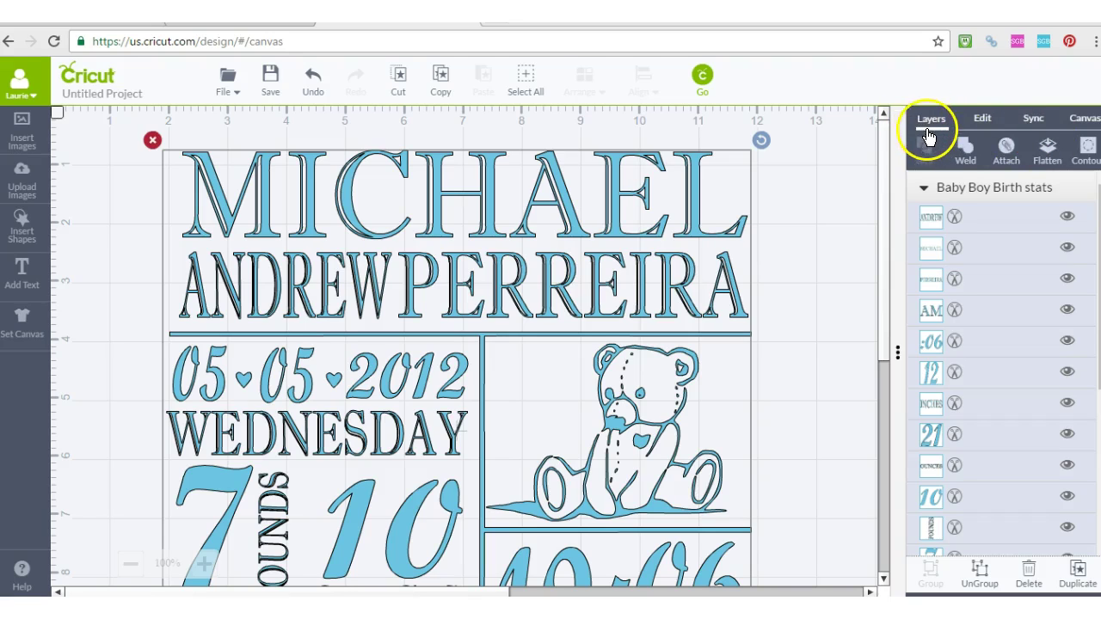
left_click(983, 577)
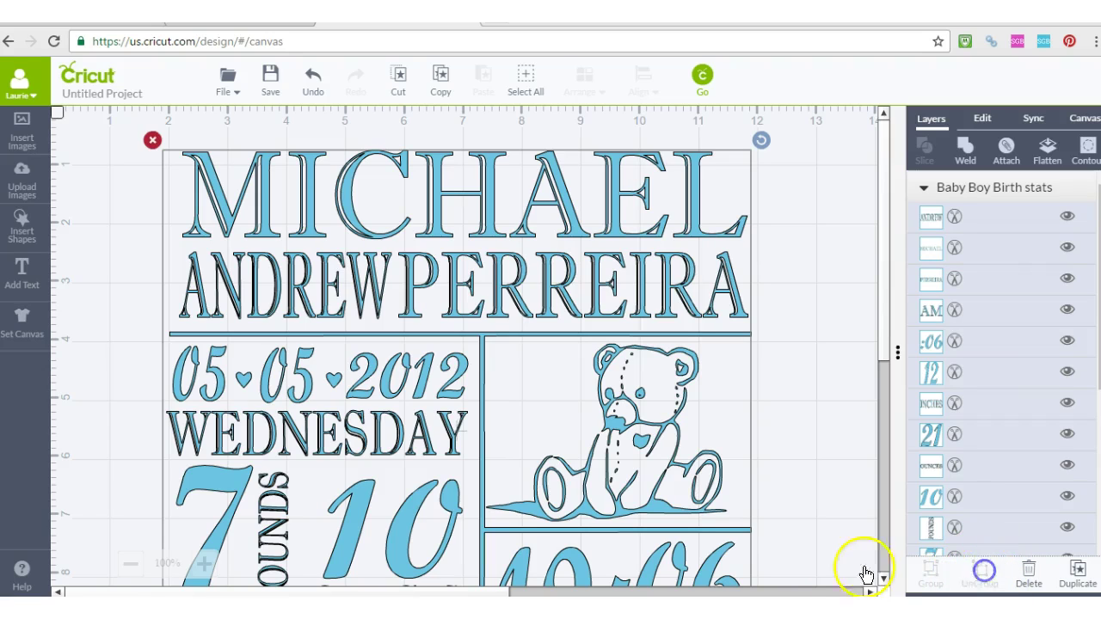
left_click_drag(659, 300, 623, 294)
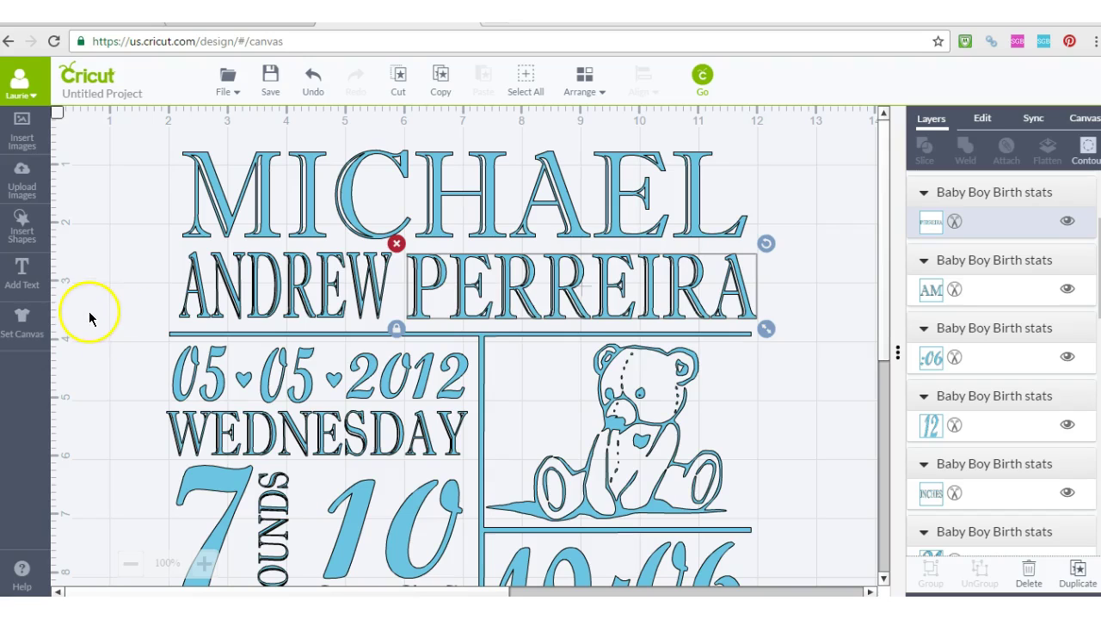
Add a text object reading ANDREW in Cricut Alphabet at 72 pt
left_click(18, 284)
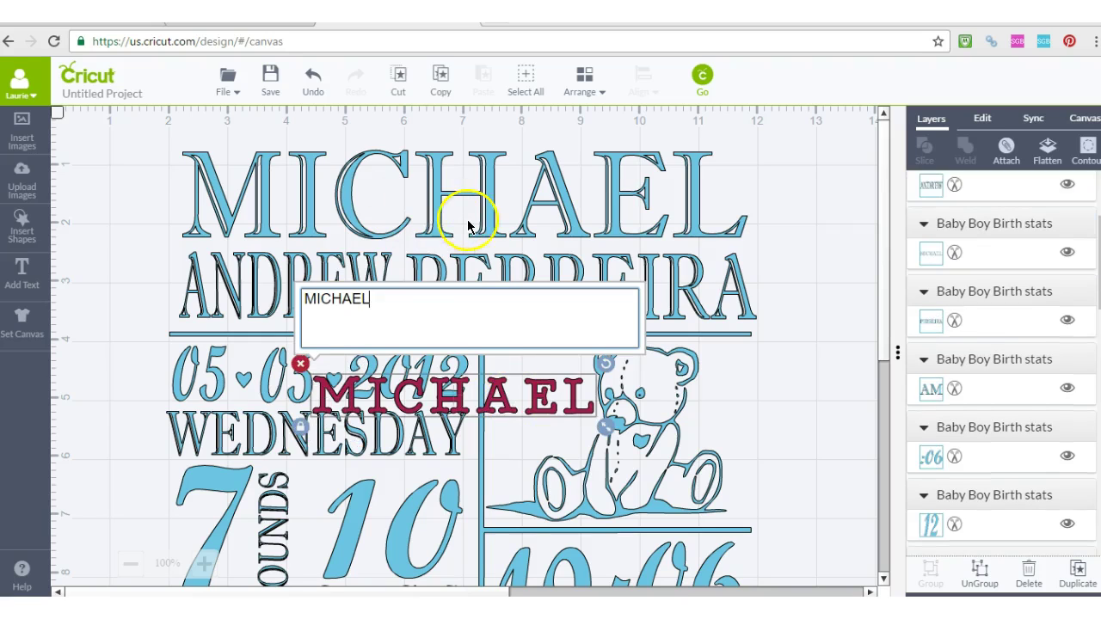
left_click_drag(371, 303, 300, 299)
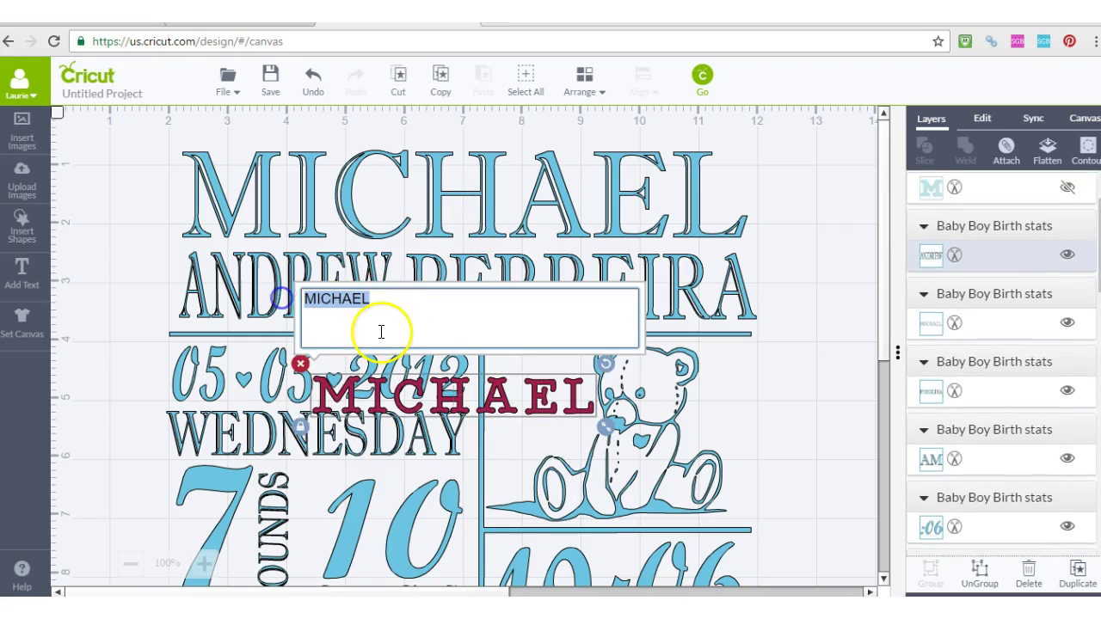
type("ANDREW")
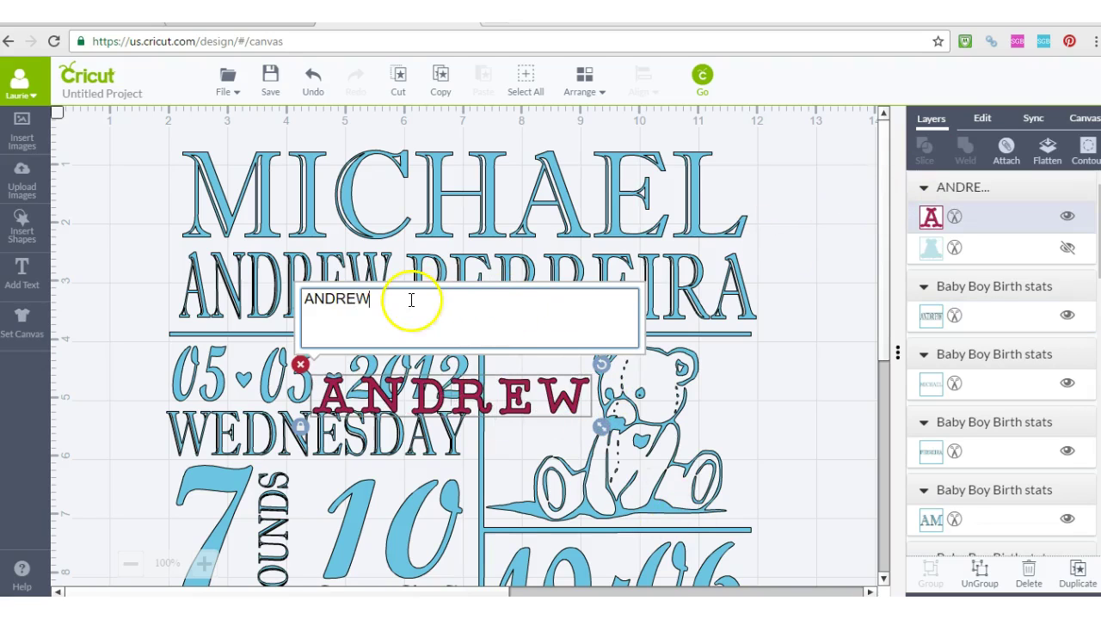
left_click(981, 121)
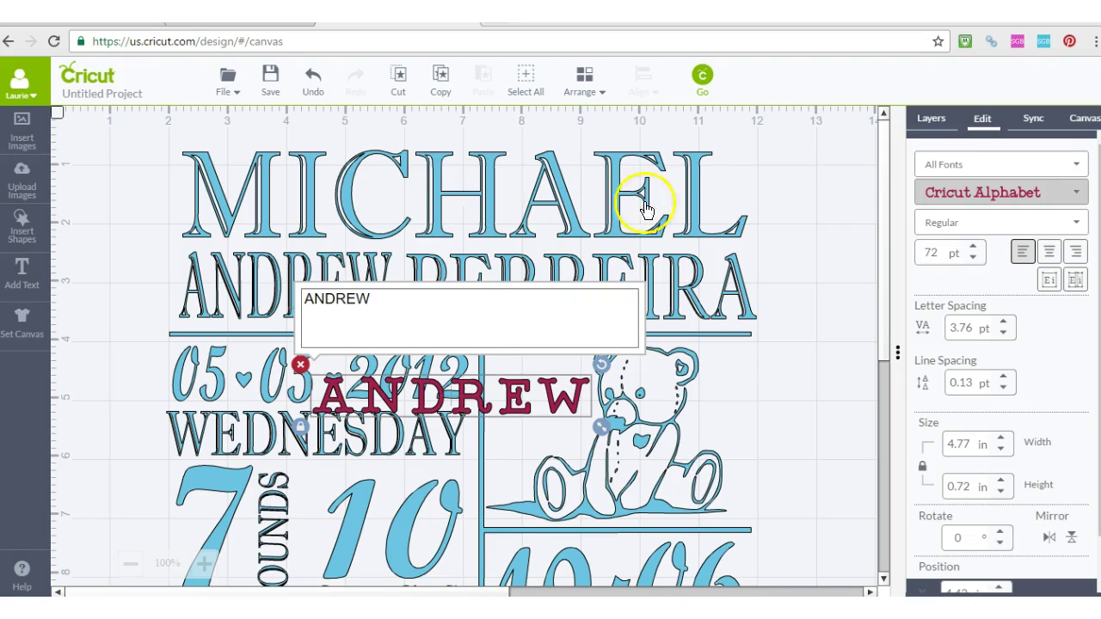
Set the ANDREW text to Imprint MT Shadow and place it over the MICHAEL name
left_click(1042, 201)
left_click(1008, 396)
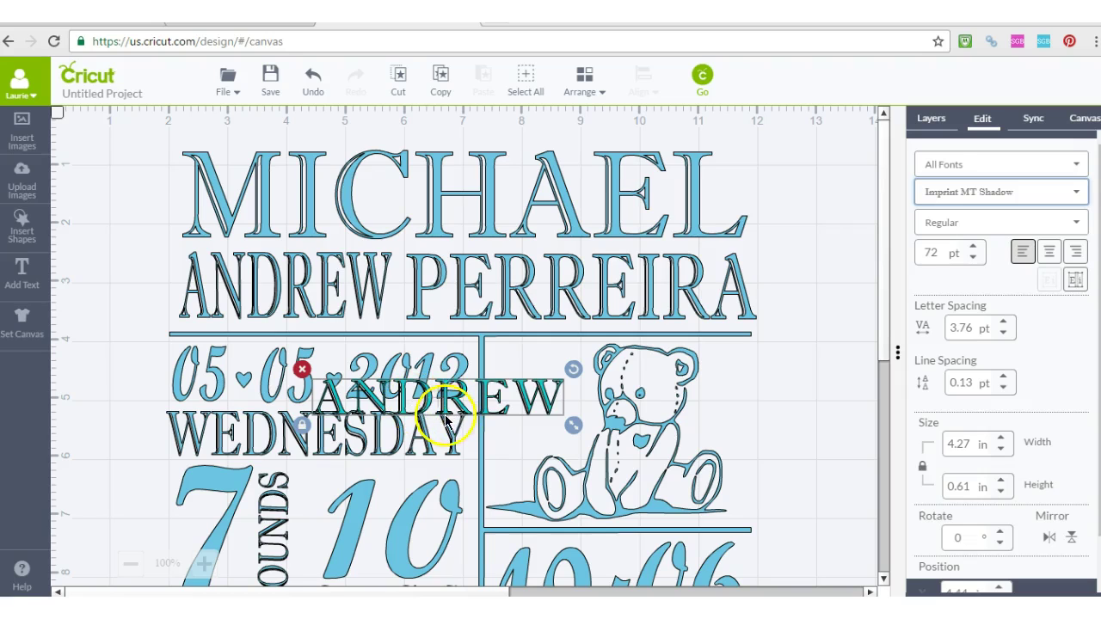
left_click_drag(444, 407, 315, 186)
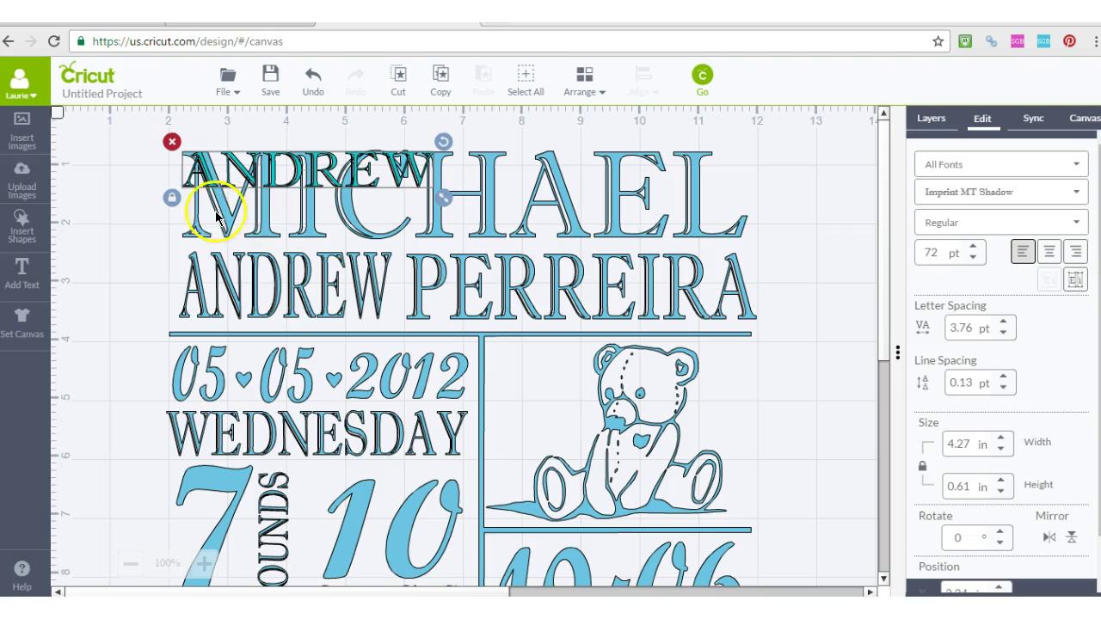
Stretch ANDREW without locked proportions to about 10.07 in wide, moving it below MICHAEL
left_click(172, 199)
left_click_drag(443, 198, 785, 248)
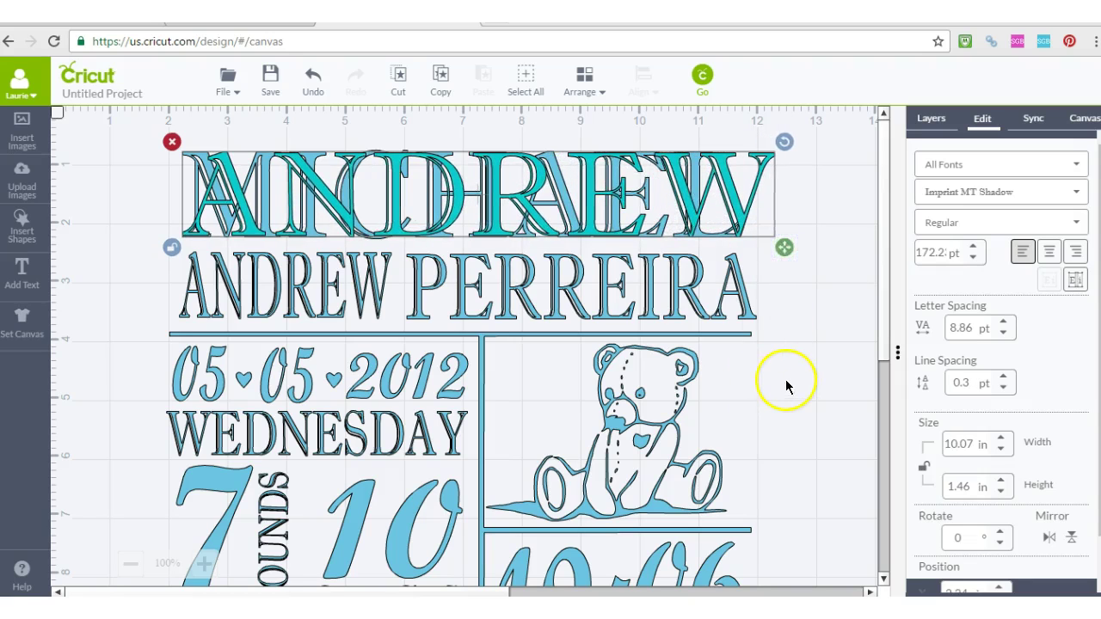
left_click(787, 384)
left_click_drag(589, 222, 590, 283)
left_click(548, 174)
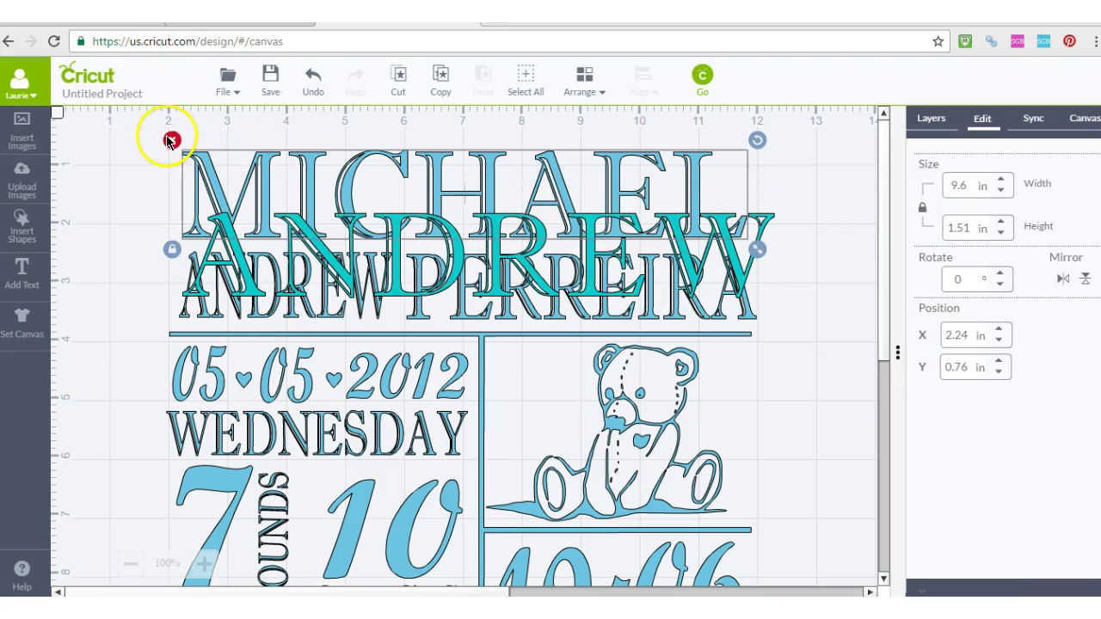
Delete MICHAEL and size ANDREW to 10 × 1.5 in at the top in its place
key("Delete")
left_click_drag(450, 253, 457, 178)
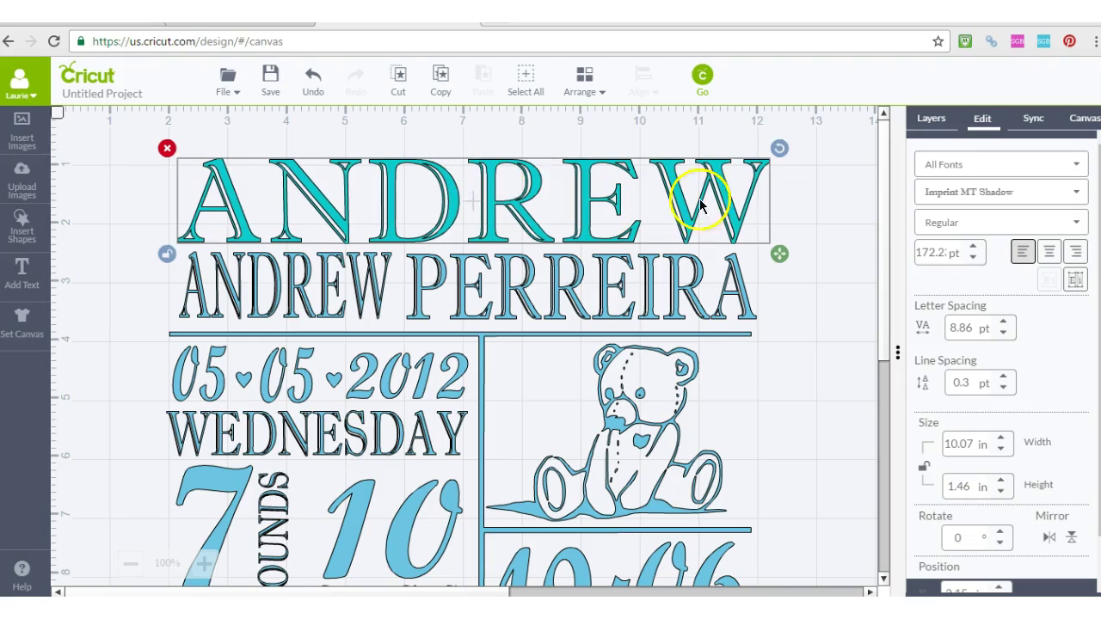
left_click_drag(777, 251, 772, 250)
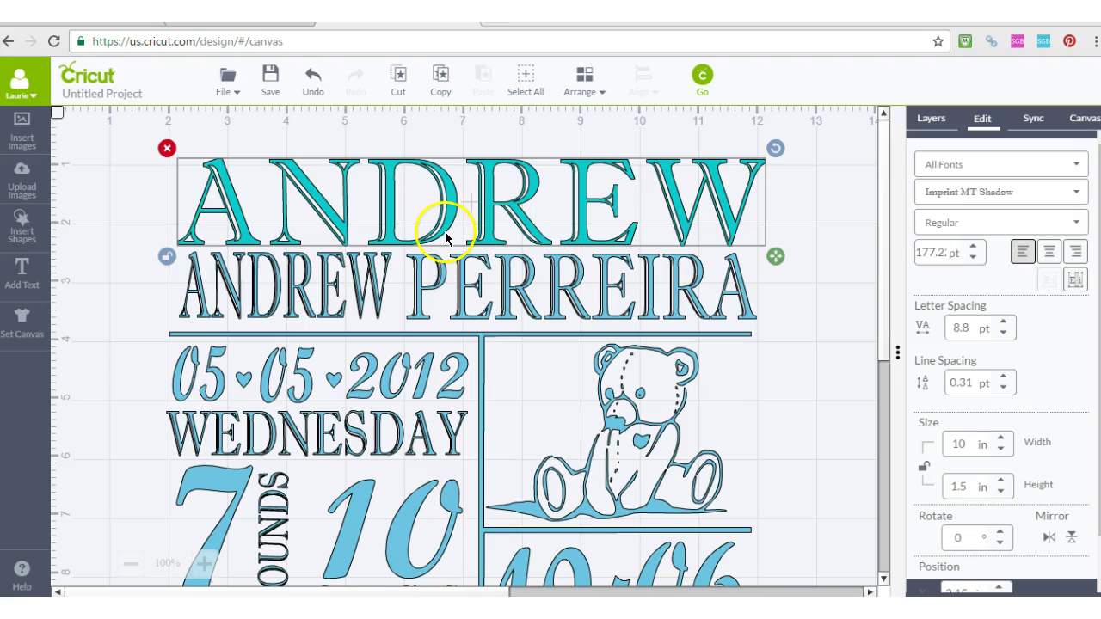
left_click_drag(487, 223, 487, 224)
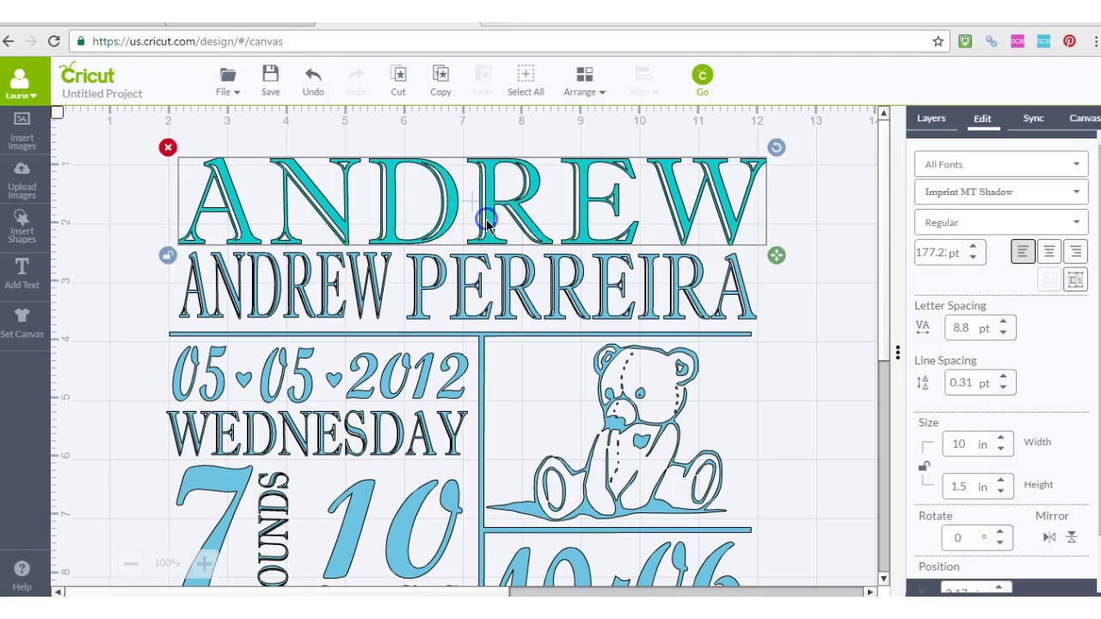
left_click(789, 415)
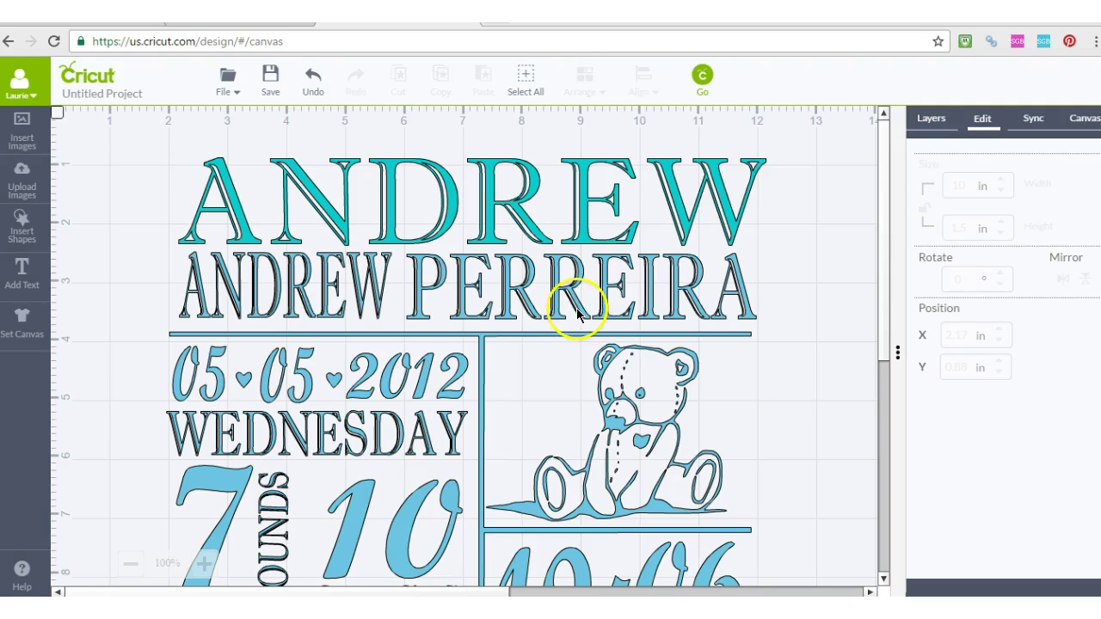
left_click(450, 301)
left_click(319, 295)
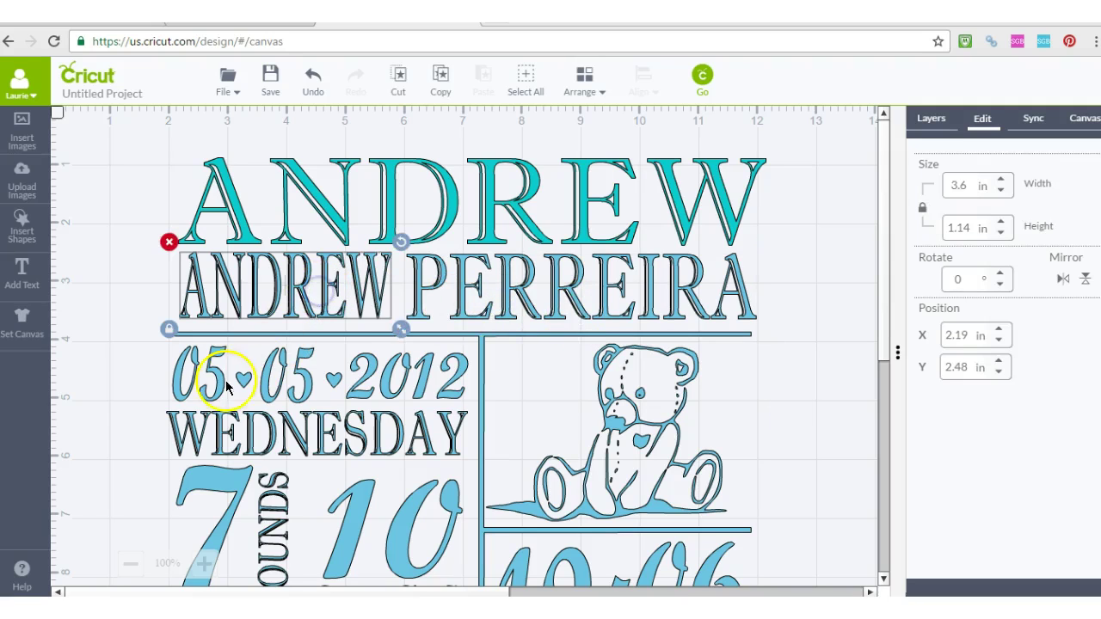
left_click(226, 381)
left_click(227, 388)
left_click(278, 388)
left_click(393, 381)
left_click(369, 438)
scroll(855, 373, "down", 5)
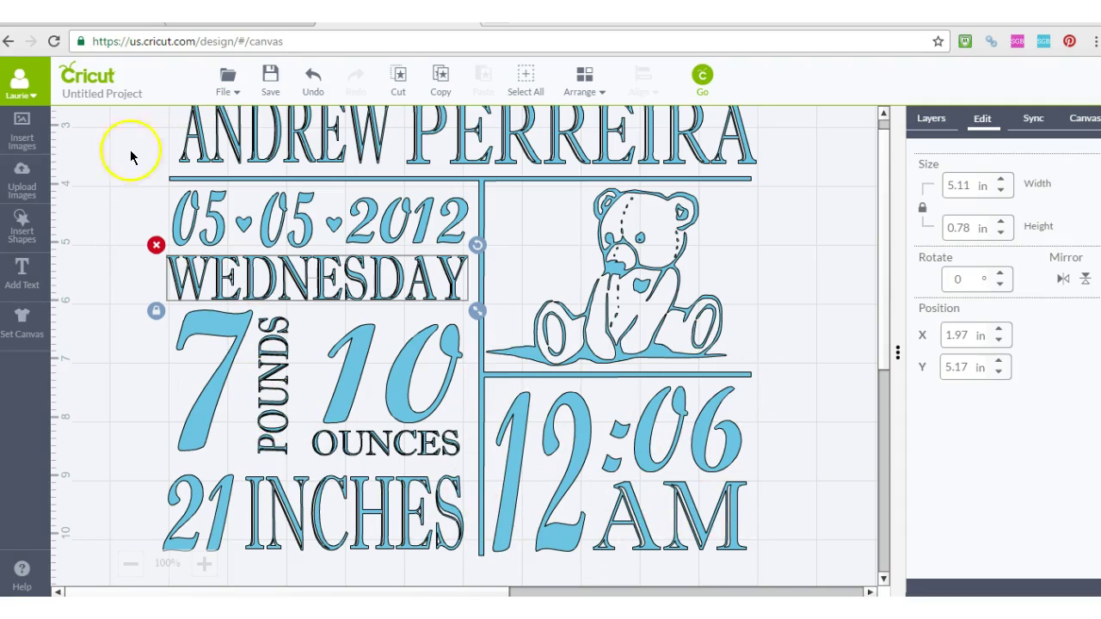
scroll(466, 416, "up", 2)
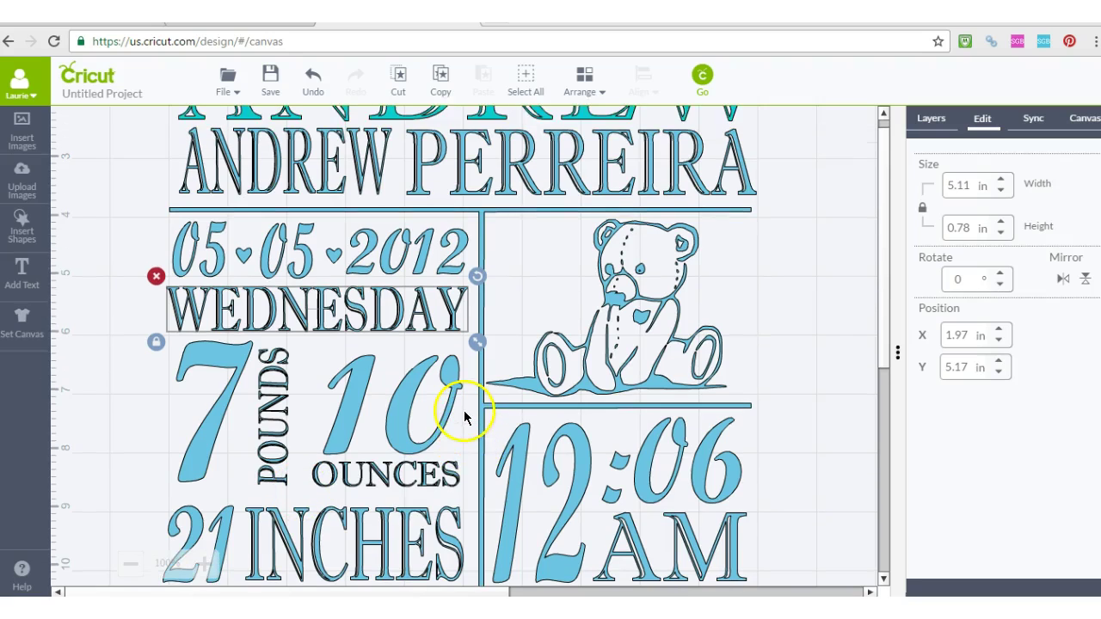
scroll(456, 416, "down", 1)
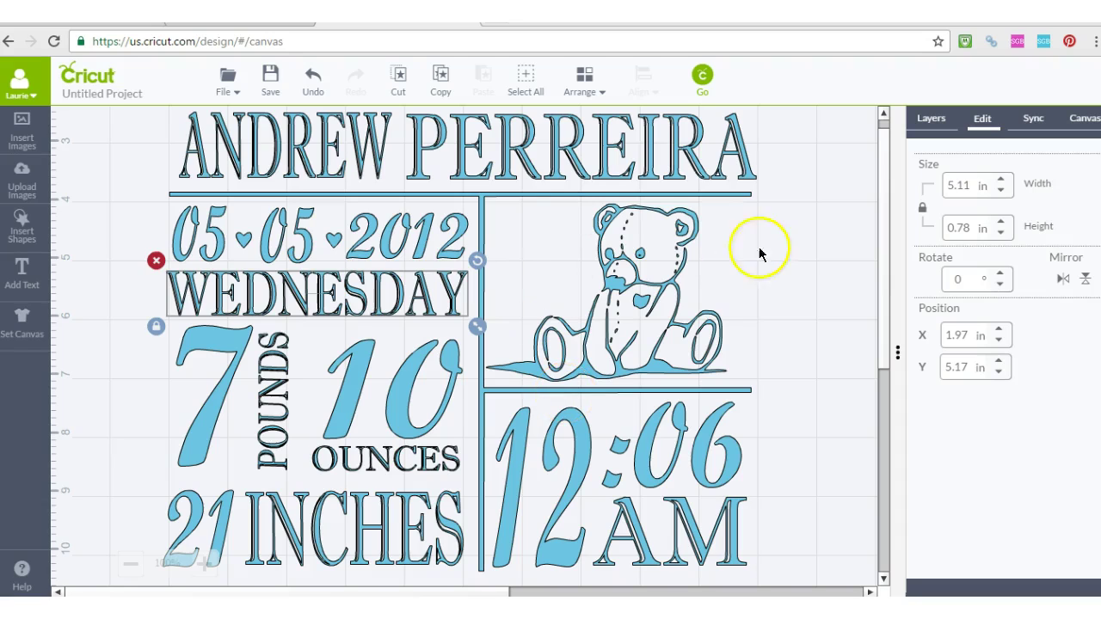
left_click(618, 282)
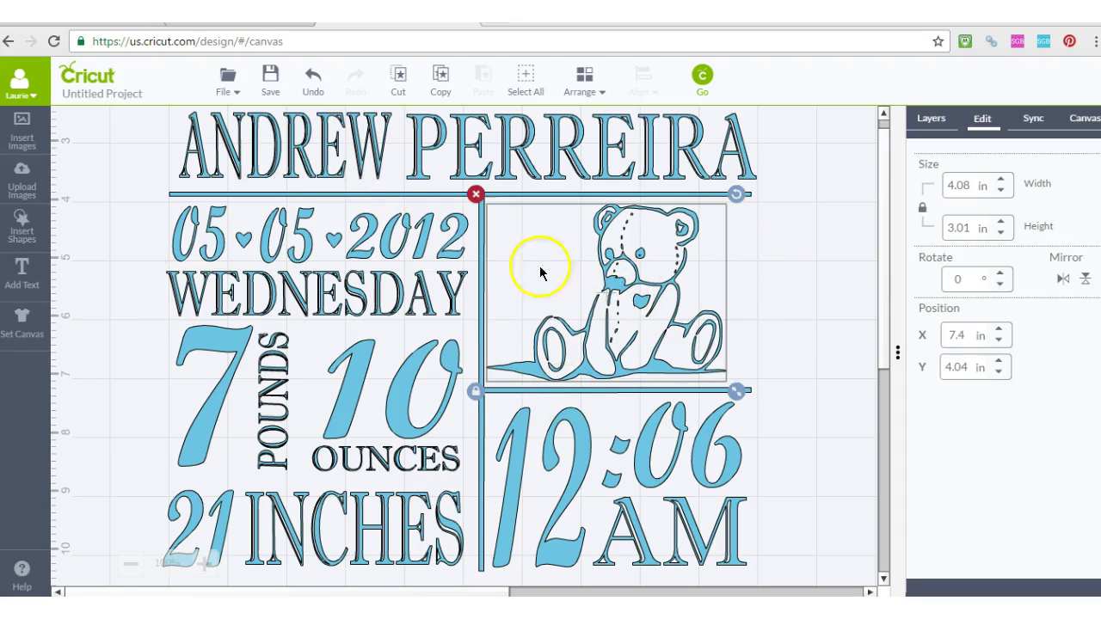
left_click(798, 313)
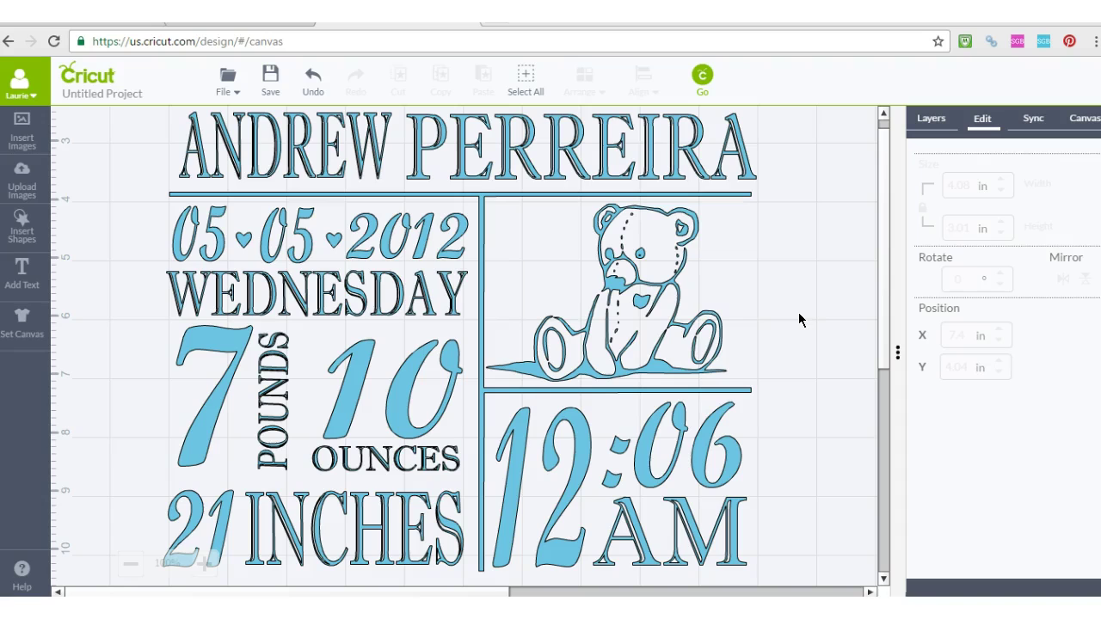
Recolour the teddy bear layer Rose Pink (#e54b75), leaving the text blue
left_click(633, 365)
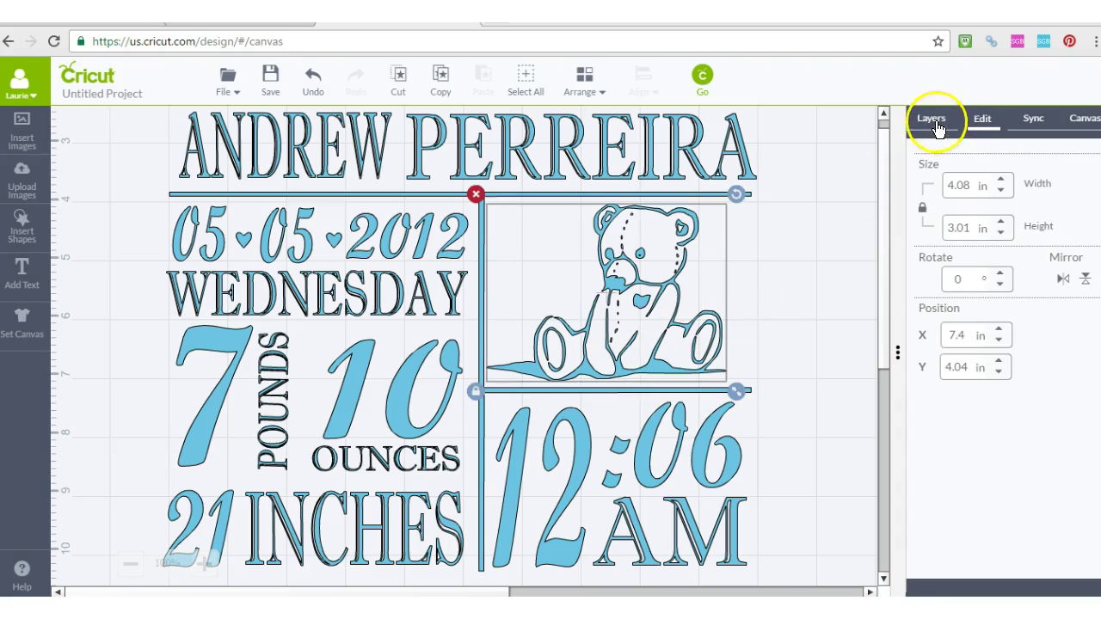
left_click(931, 119)
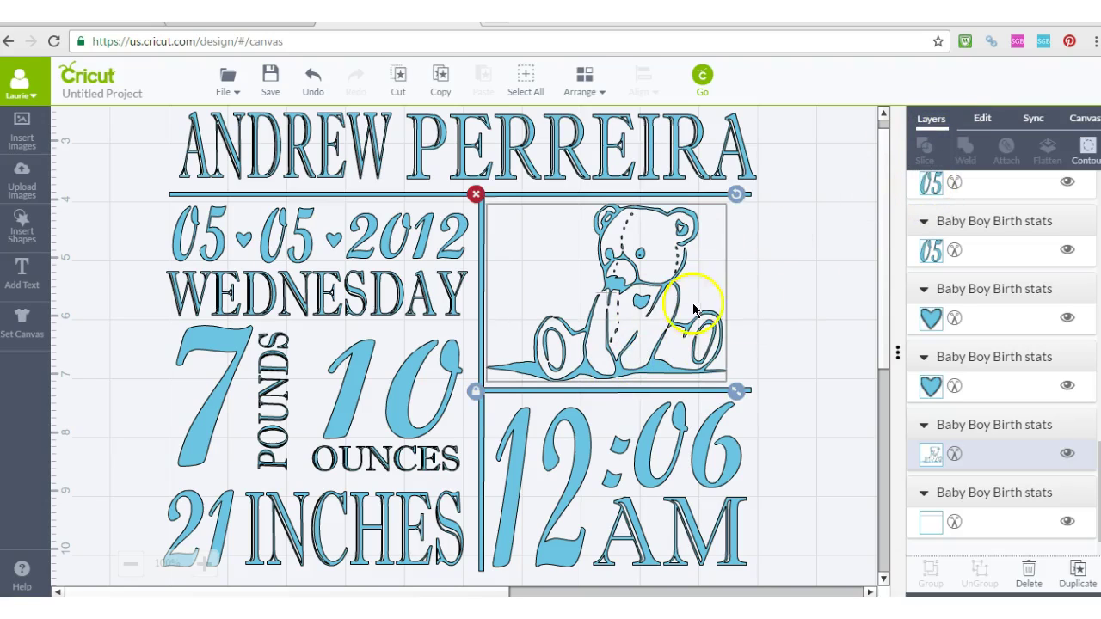
scroll(1016, 314, "up", 5)
scroll(1017, 310, "up", 5)
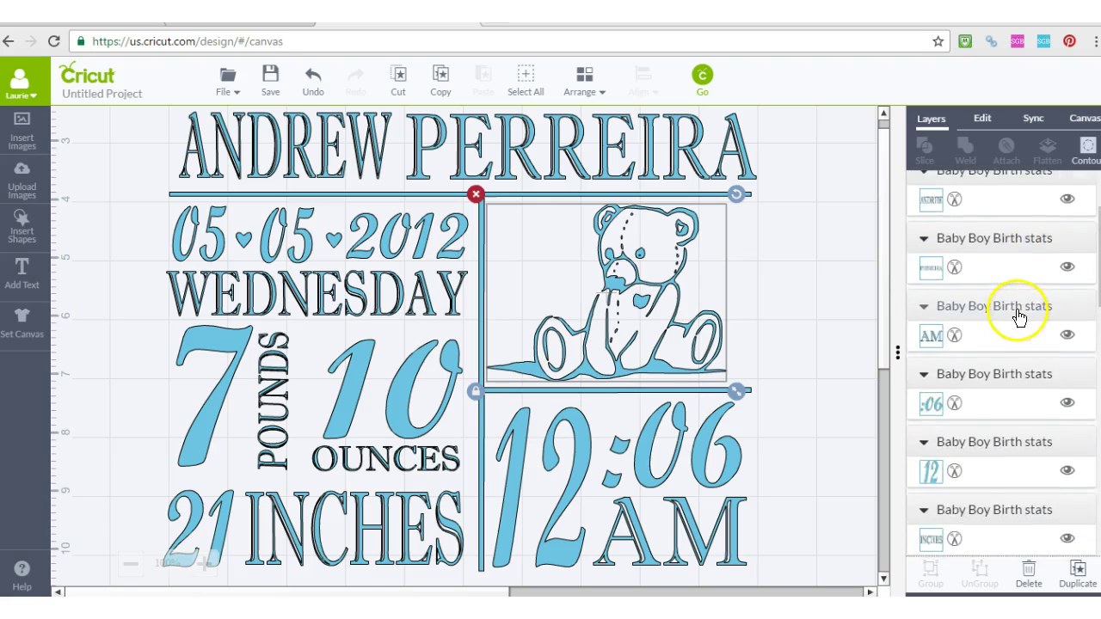
left_click(643, 308)
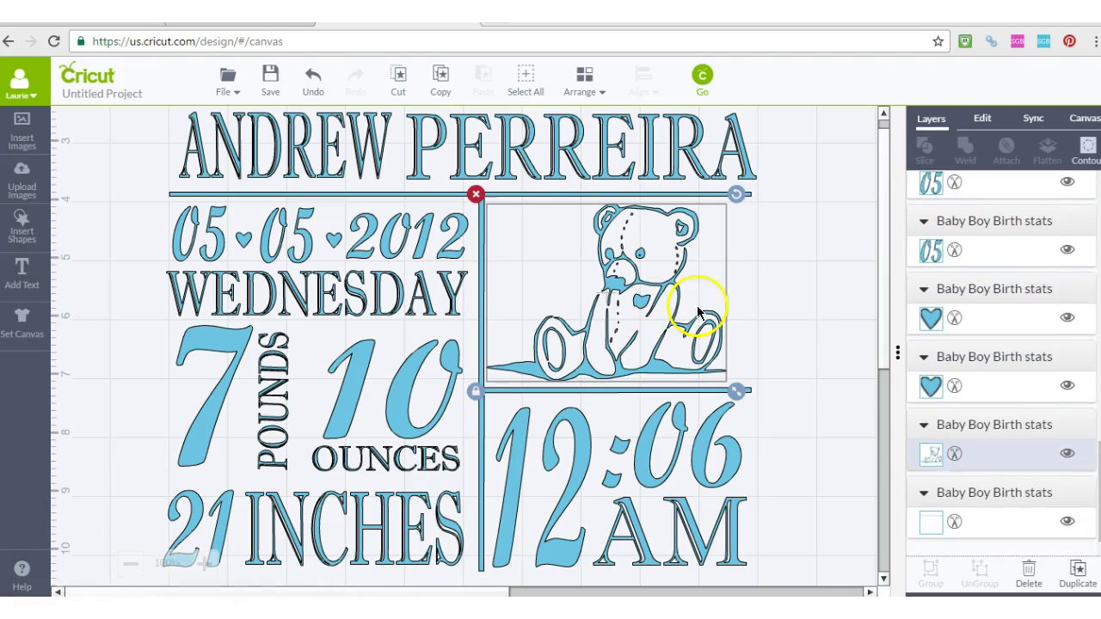
left_click(930, 454)
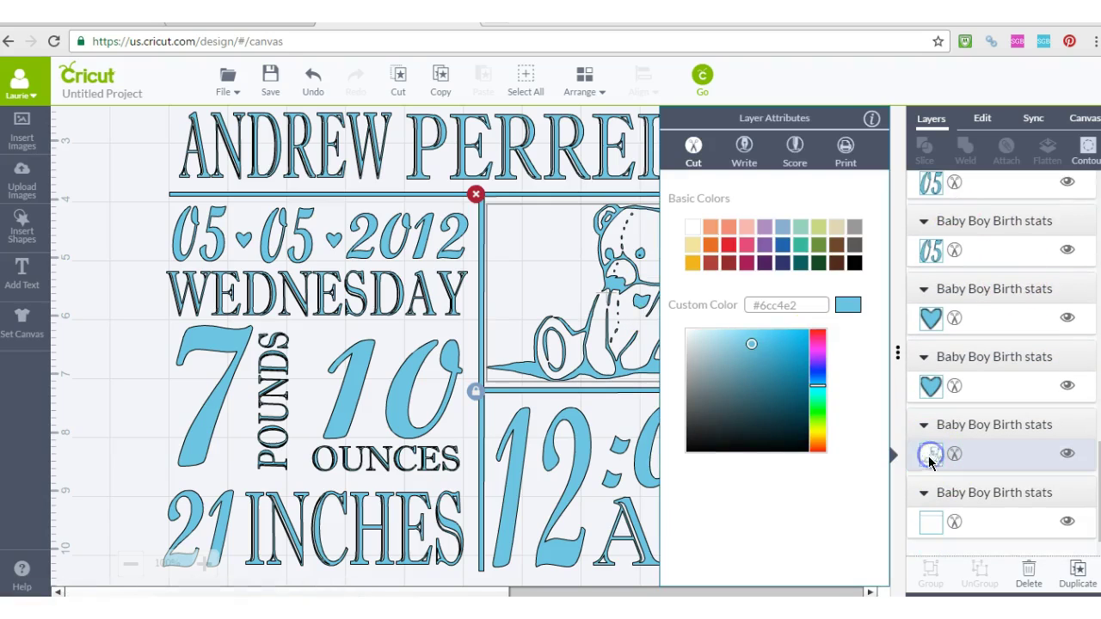
left_click(746, 225)
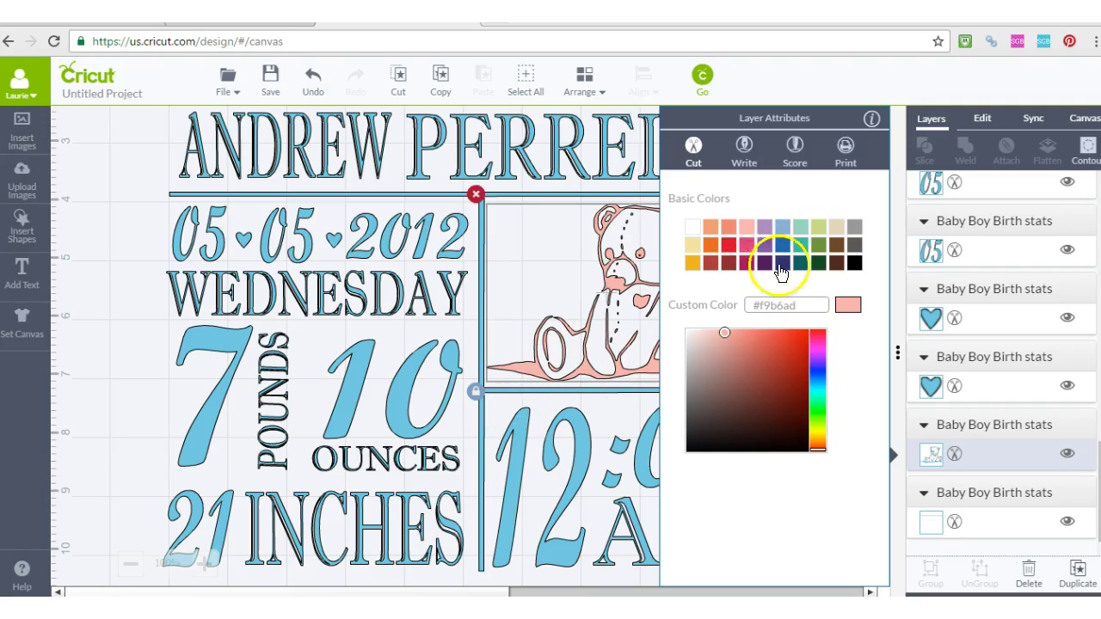
left_click(745, 246)
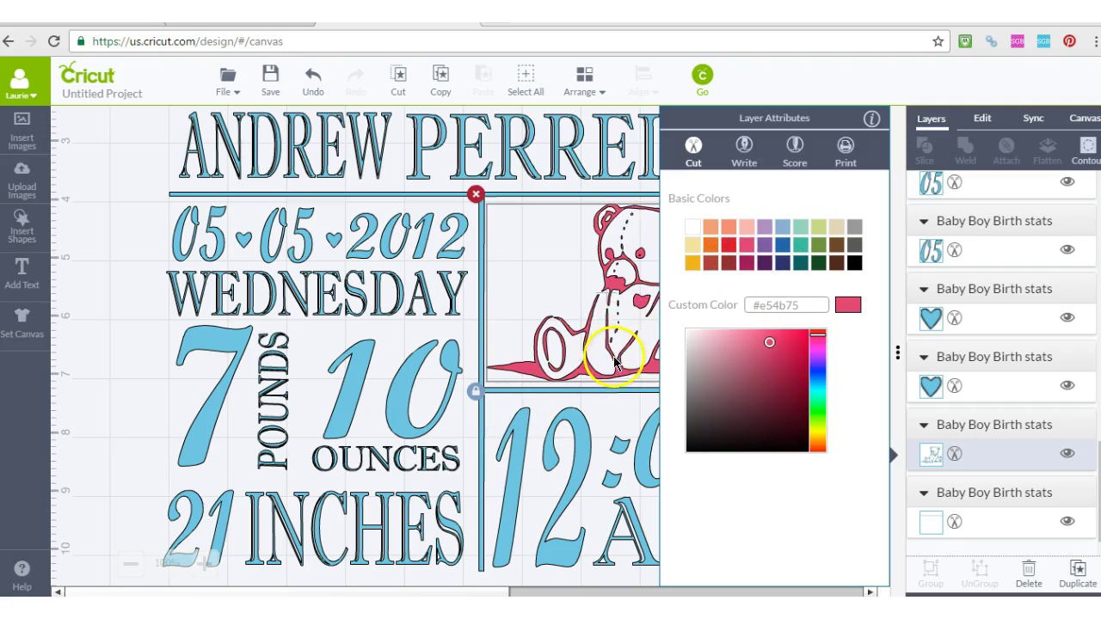
left_click(125, 289)
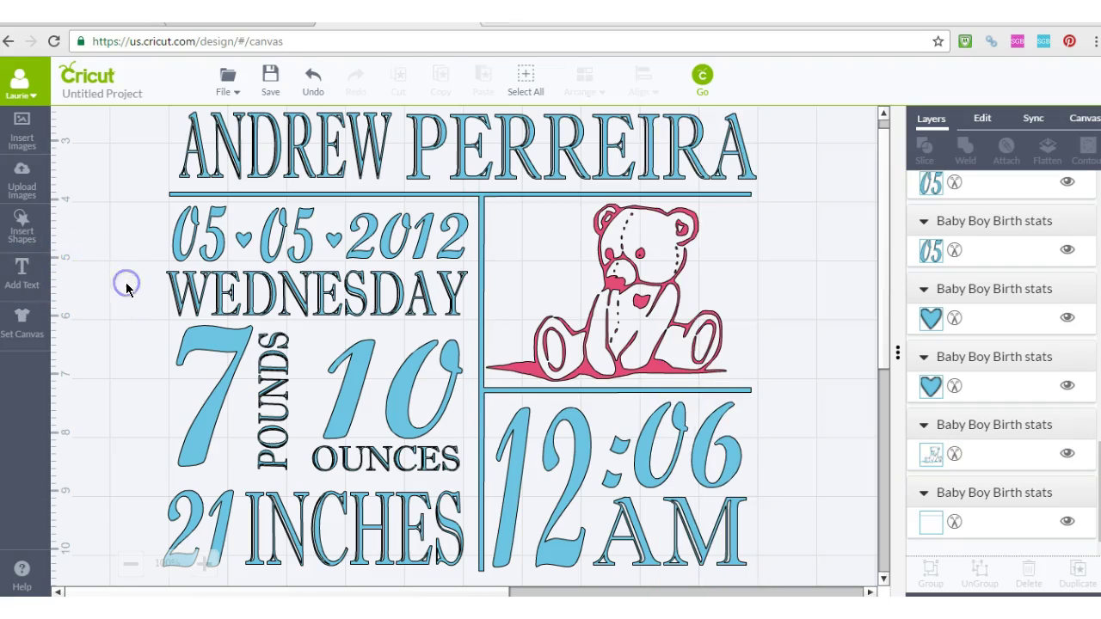